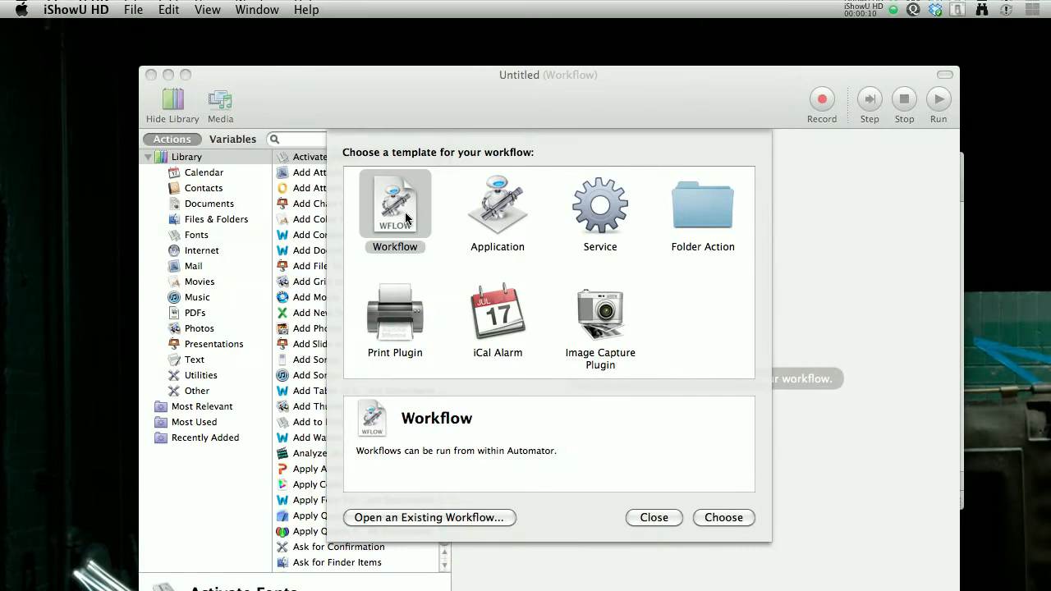
- Create a new Workflow and add the Get Specified Finder Items action from the Files & Folders library to it
left_click(405, 216)
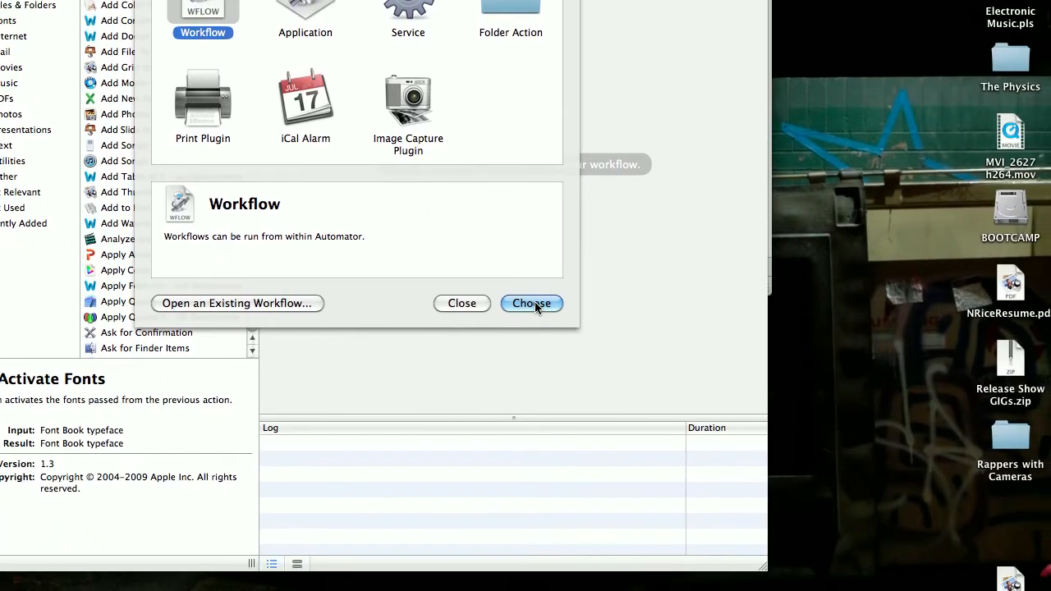
left_click(532, 303)
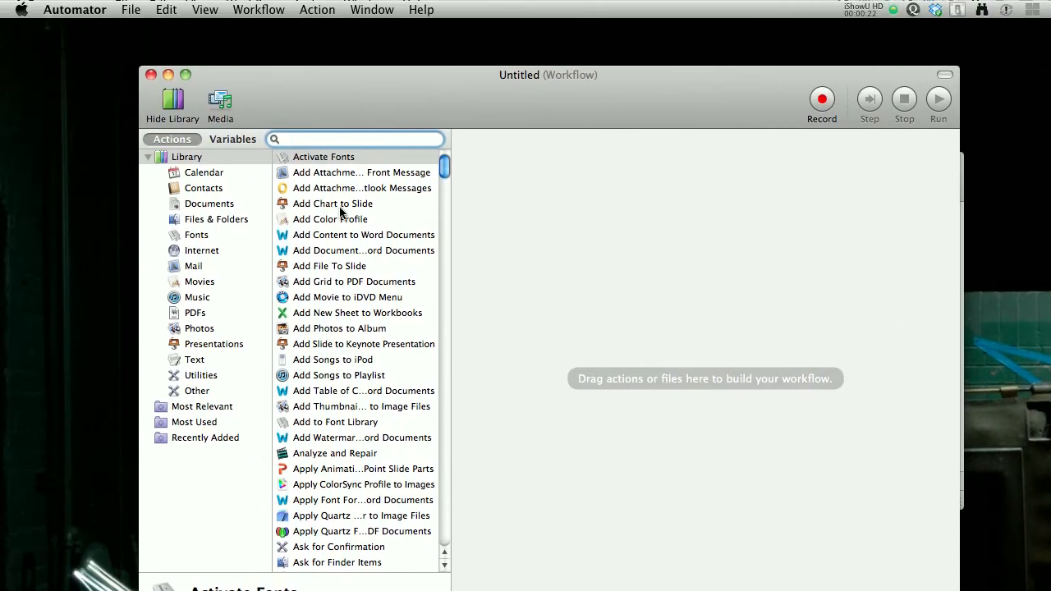
left_click(205, 220)
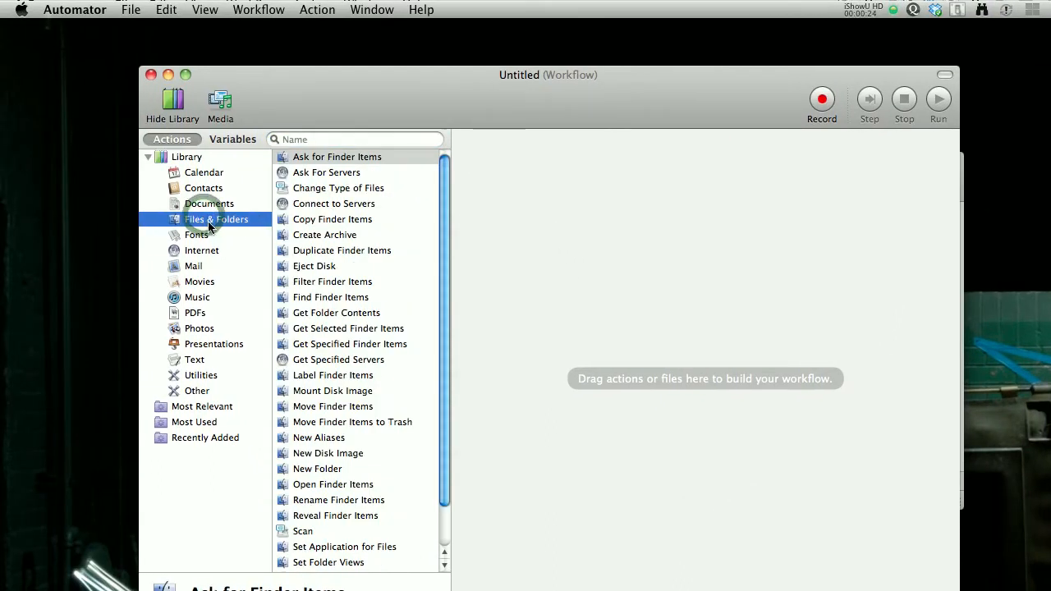
left_click(147, 156)
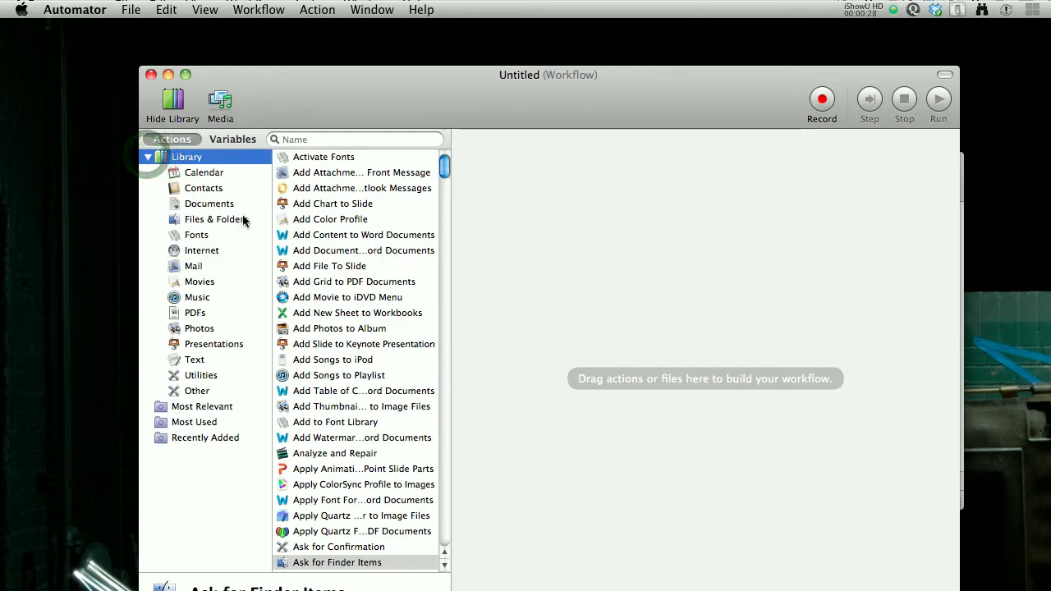
left_click(209, 219)
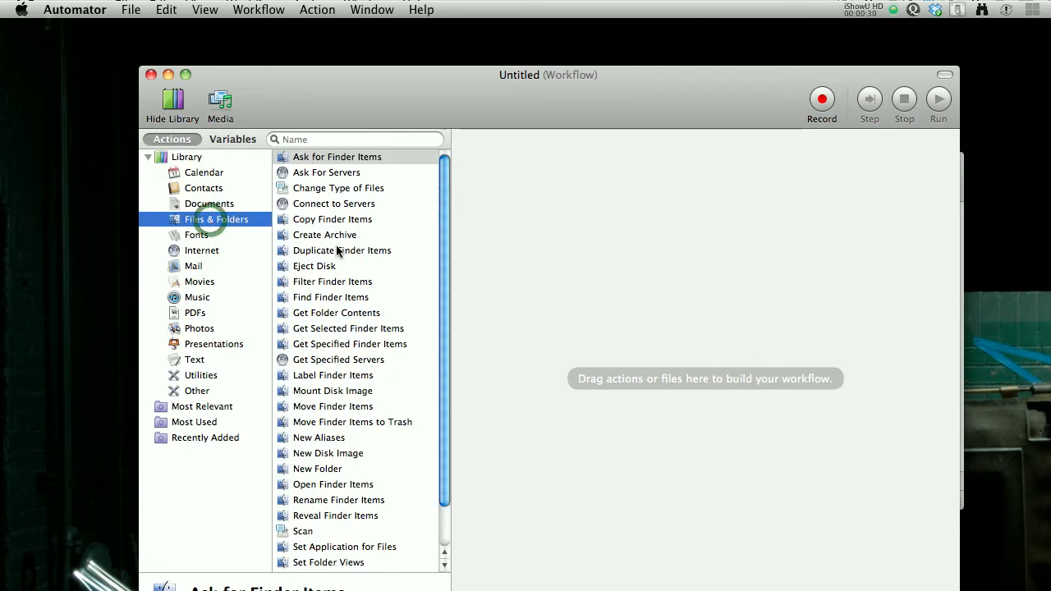
left_click(337, 317)
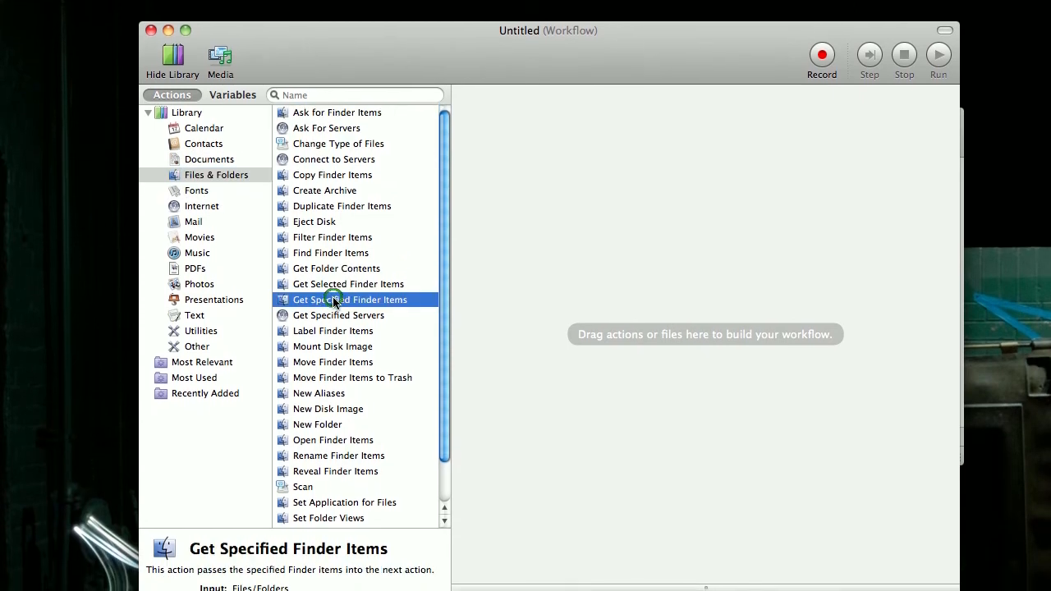
left_click_drag(314, 300, 544, 220)
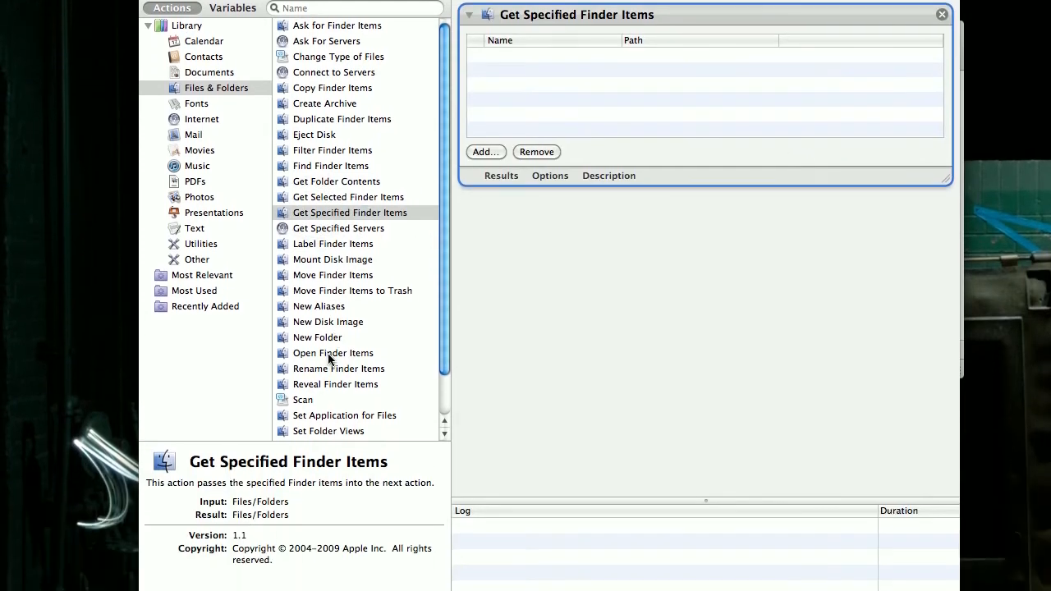
- Add the Rename Finder Items action after Get Specified Finder Items, without adding a Copy Finder Items action
left_click(328, 368)
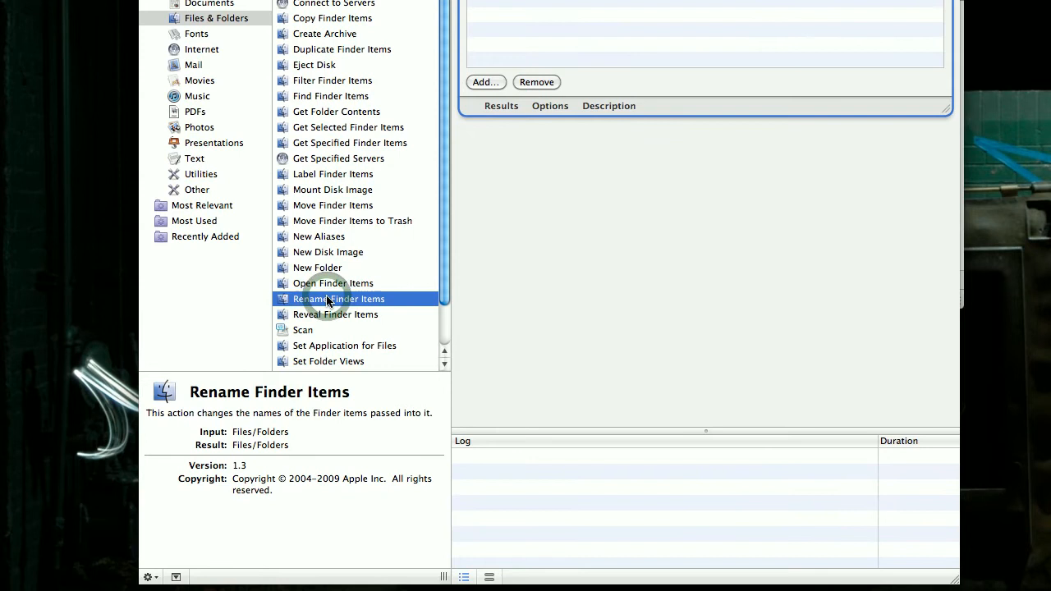
left_click_drag(328, 301, 571, 223)
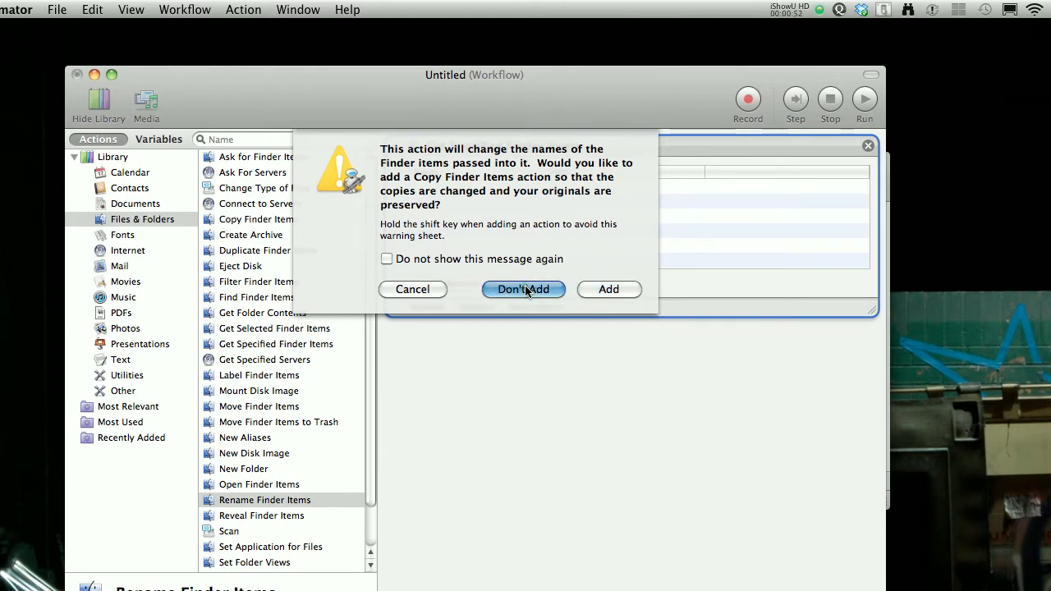
left_click(523, 289)
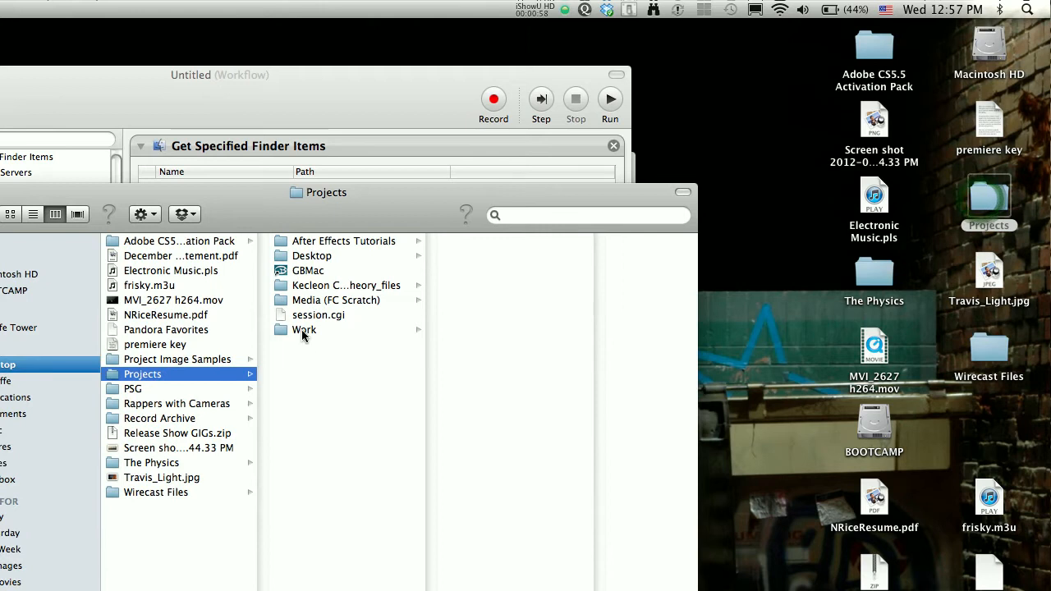
- In Finder, move SampleRenameSequential files 0005 through 0010 in the Work folder's Sample THM's copy to the Trash
left_click(304, 330)
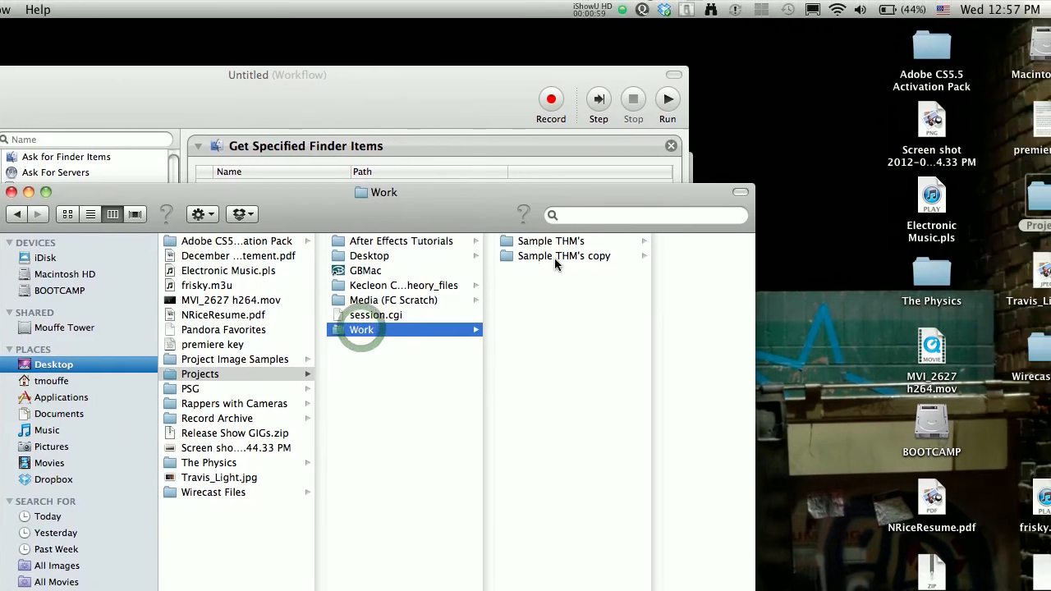
left_click(497, 260)
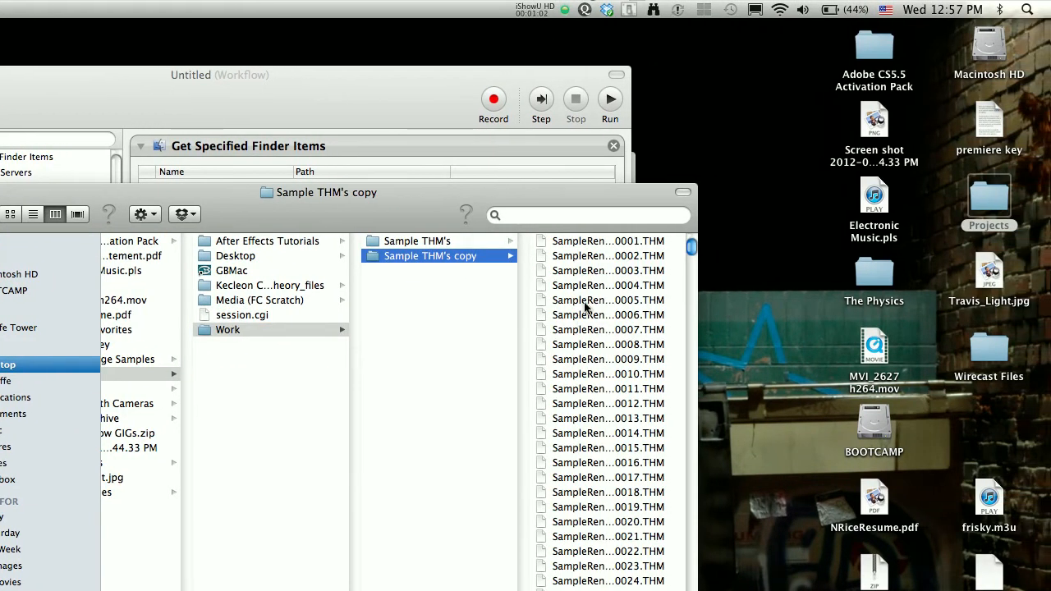
left_click(585, 296)
left_click(436, 367, "shift")
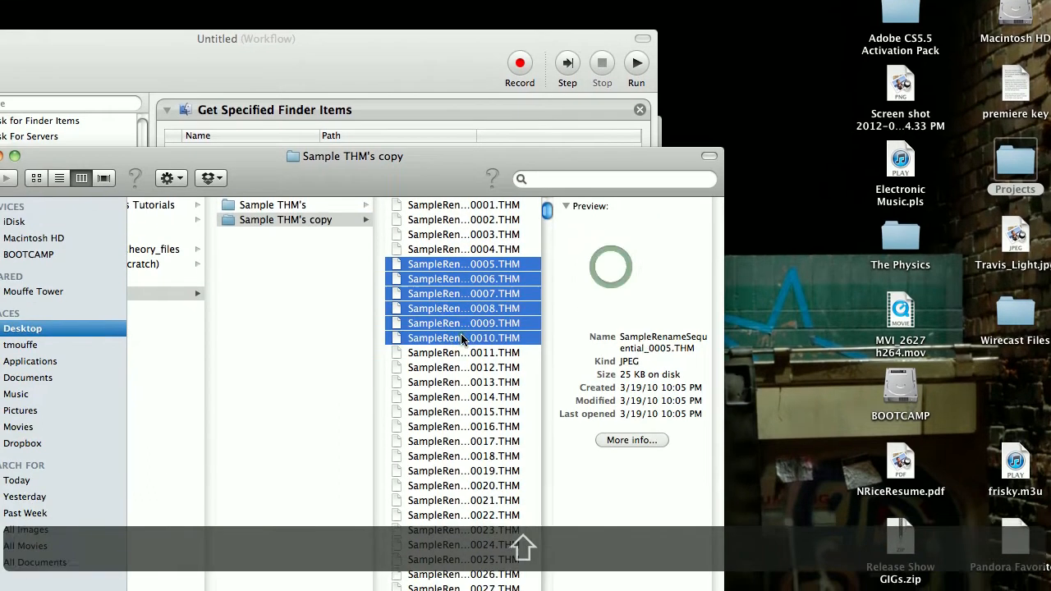
right_click(414, 338)
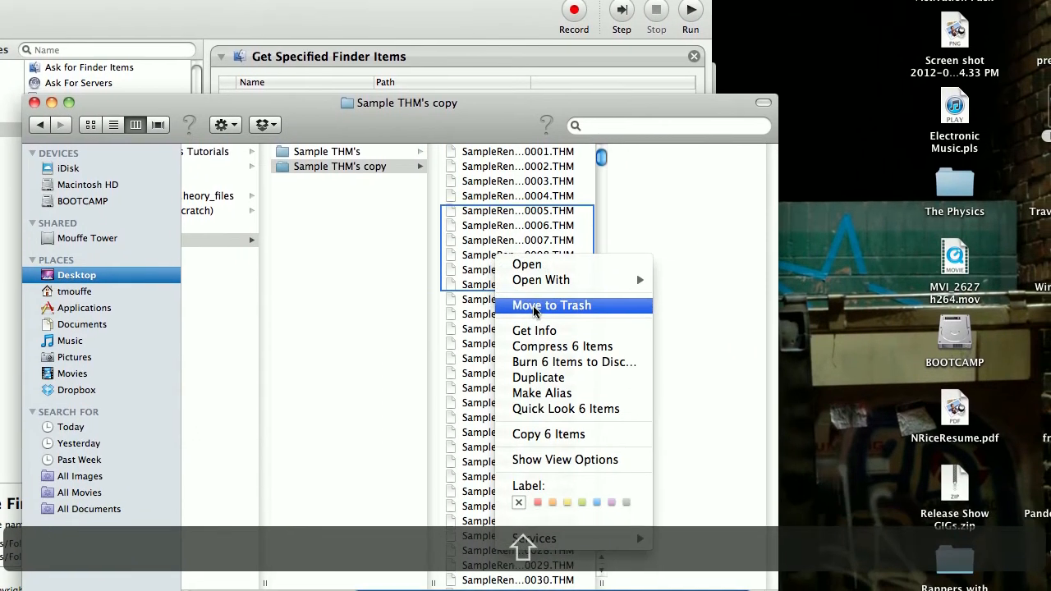
left_click(547, 341)
- Move SampleRenameSequential files 0225 through 0291 in Sample THM's copy to the Trash
scroll(505, 314, "down", 5)
left_click(502, 312)
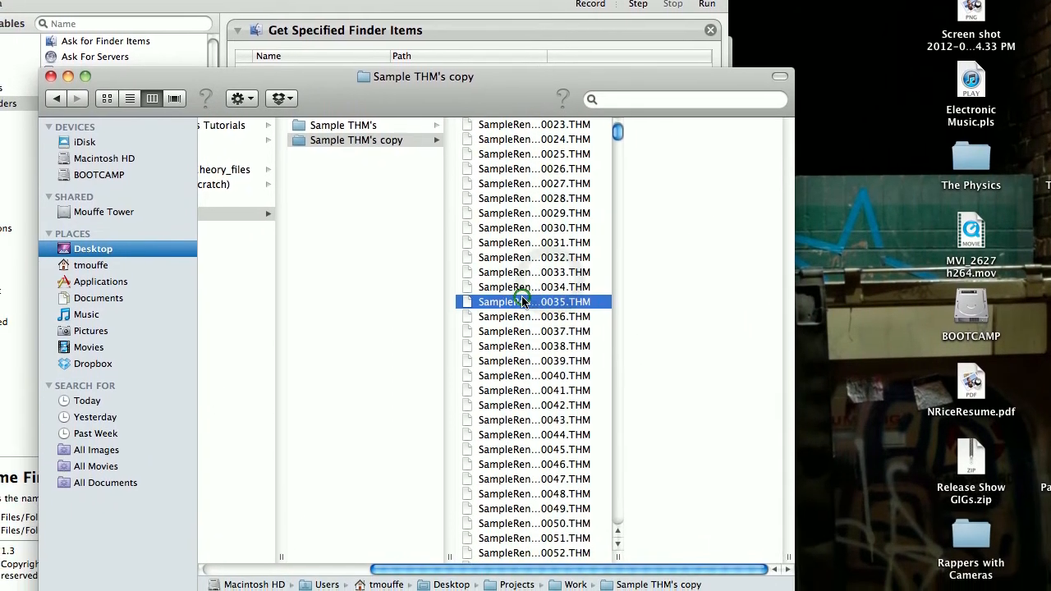
left_click(497, 361, "shift")
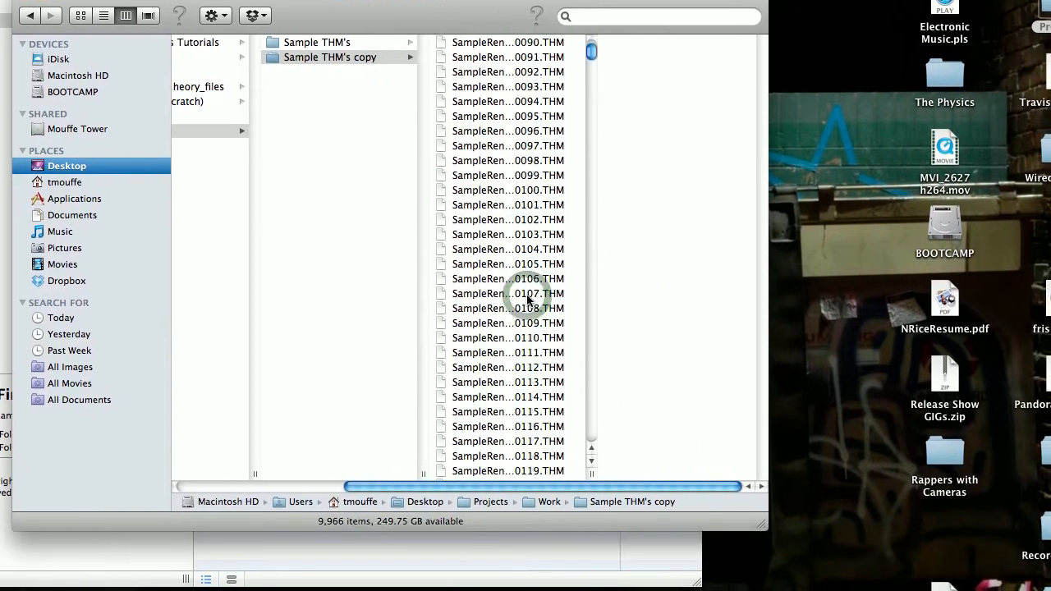
scroll(526, 299, "down", 10)
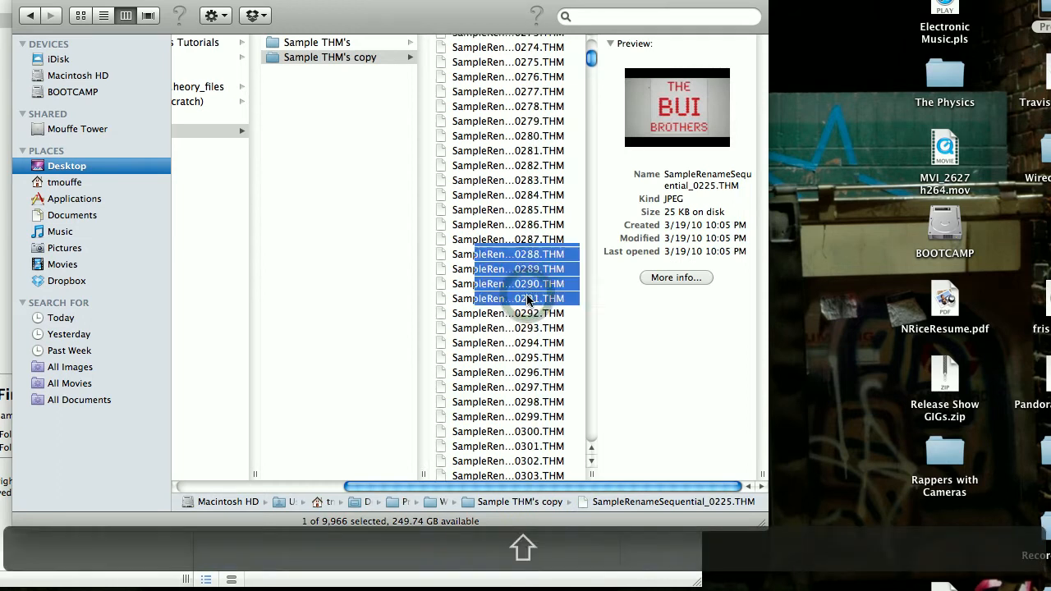
right_click(506, 215)
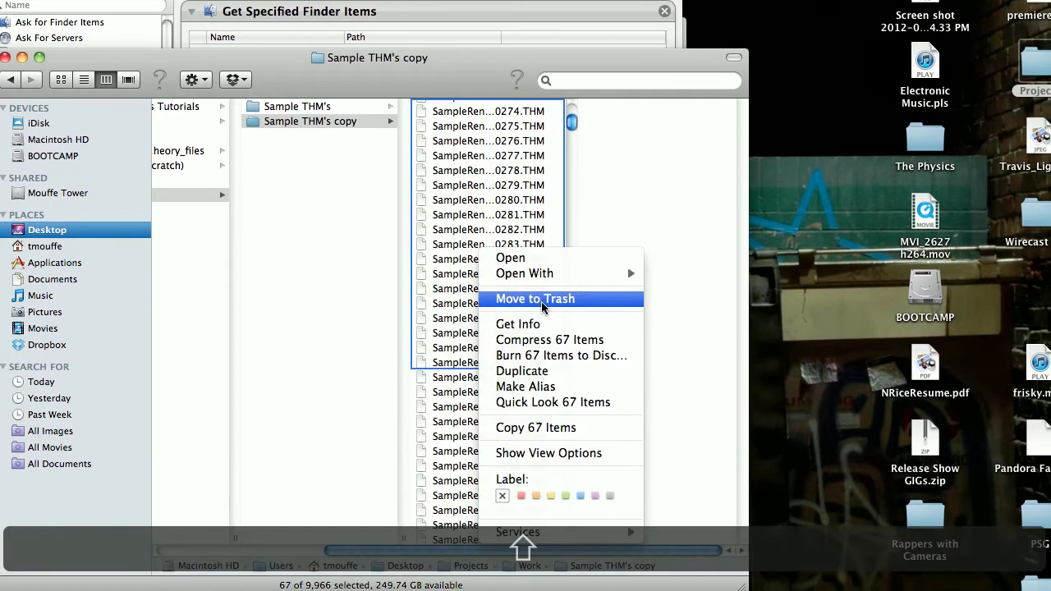
left_click(562, 243)
- Move SampleRenameSequential files 0384 through 0758 in Sample THM's copy to the Trash
scroll(481, 431, "up", 4)
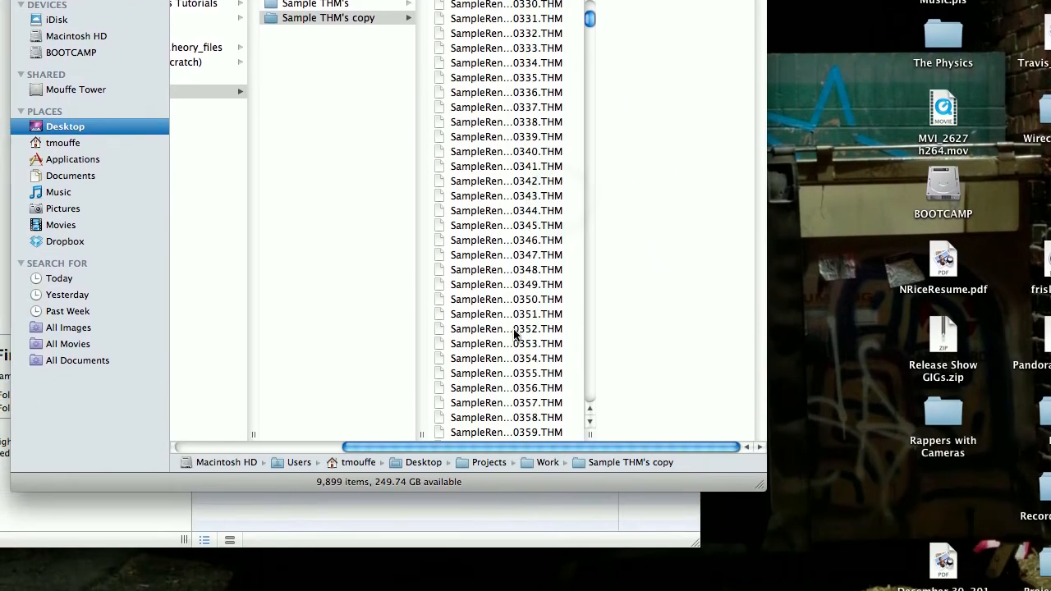
scroll(481, 431, "down", 10)
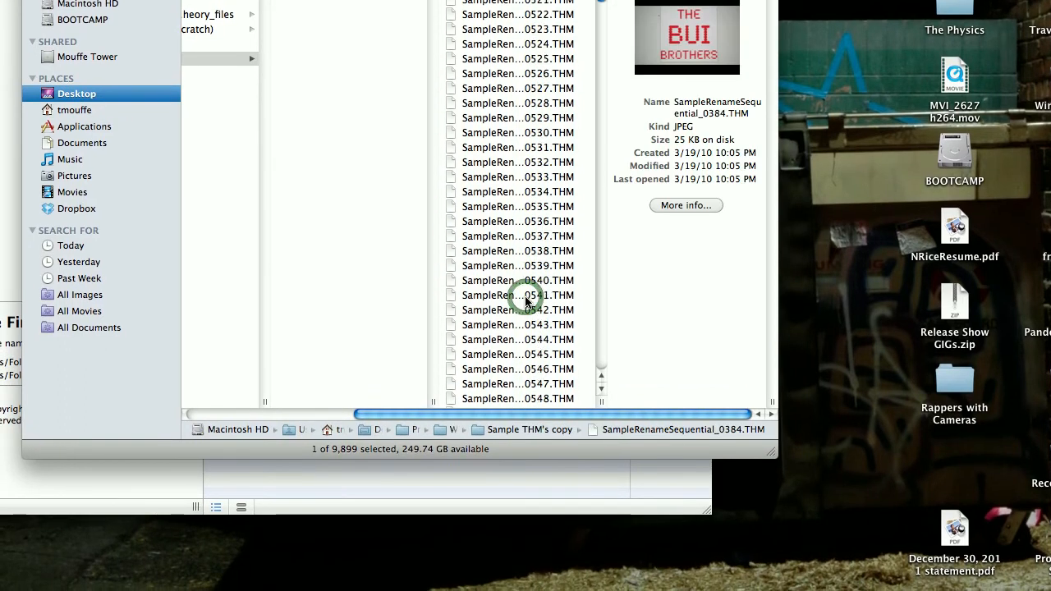
scroll(526, 301, "down", 15)
left_click(526, 319, "shift")
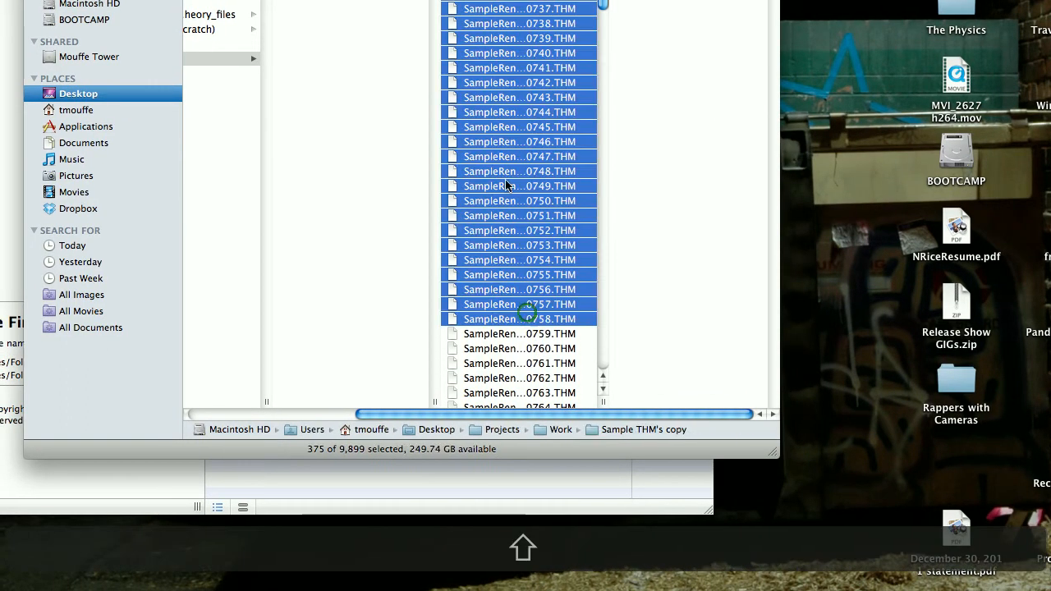
right_click(506, 186)
left_click(546, 223)
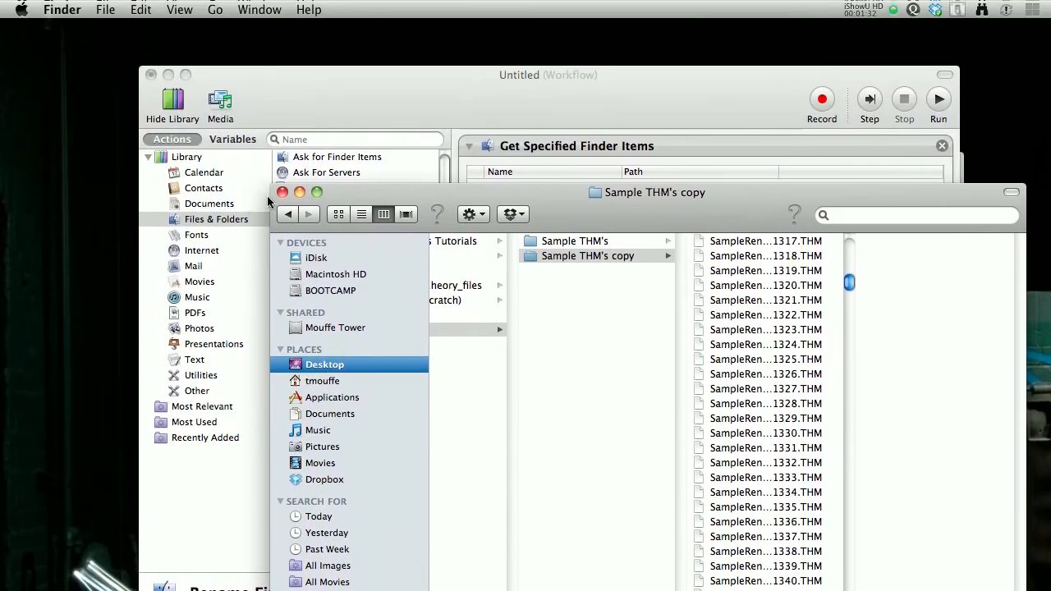
- Close the folder window and, in Automator, add a long range of Sample THM's copy files starting at SampleRenameSequential_0001.THM to Get Specified Finder Items
left_click(281, 193)
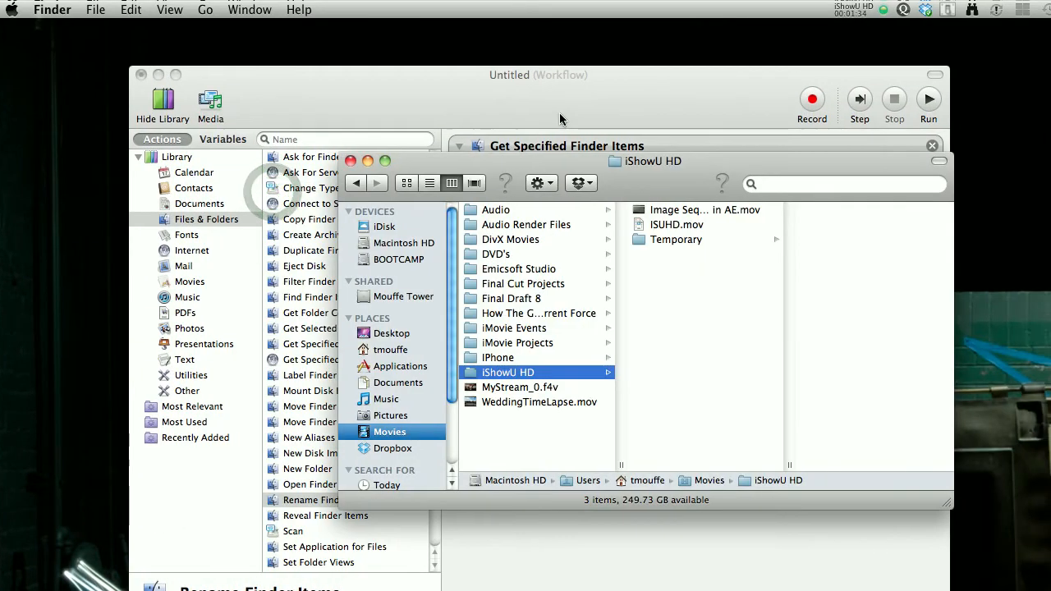
left_click(566, 110)
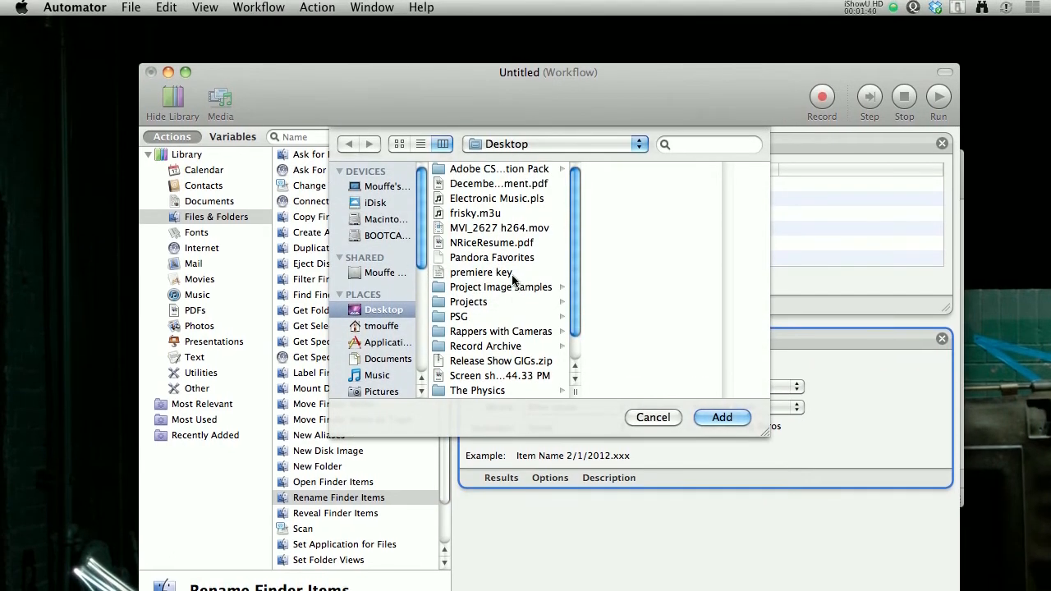
left_click(486, 305)
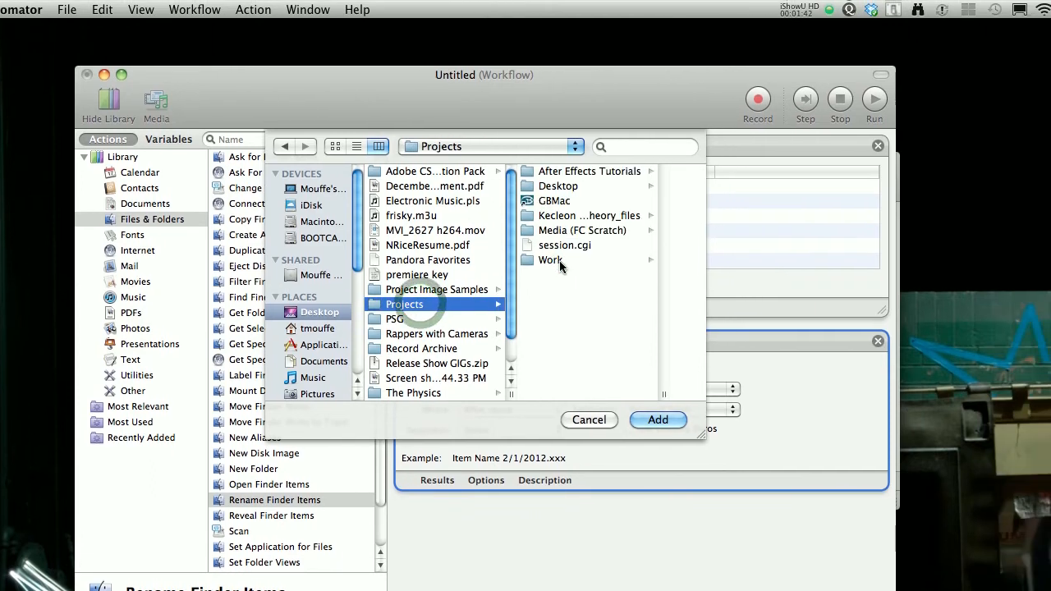
left_click(580, 261)
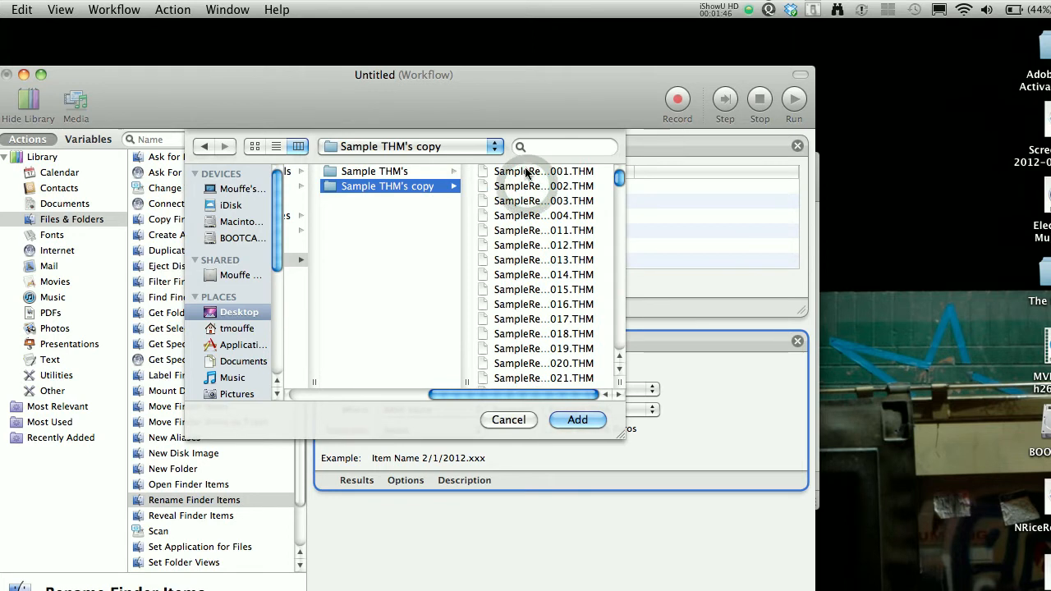
left_click(525, 170)
scroll(534, 246, "down", 20)
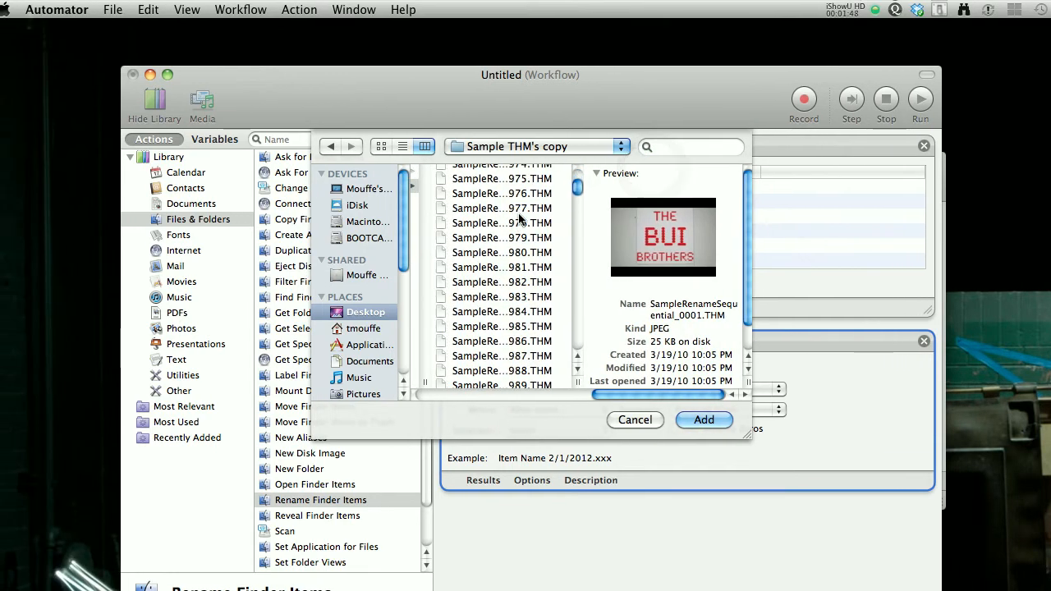
left_click_drag(577, 188, 577, 315)
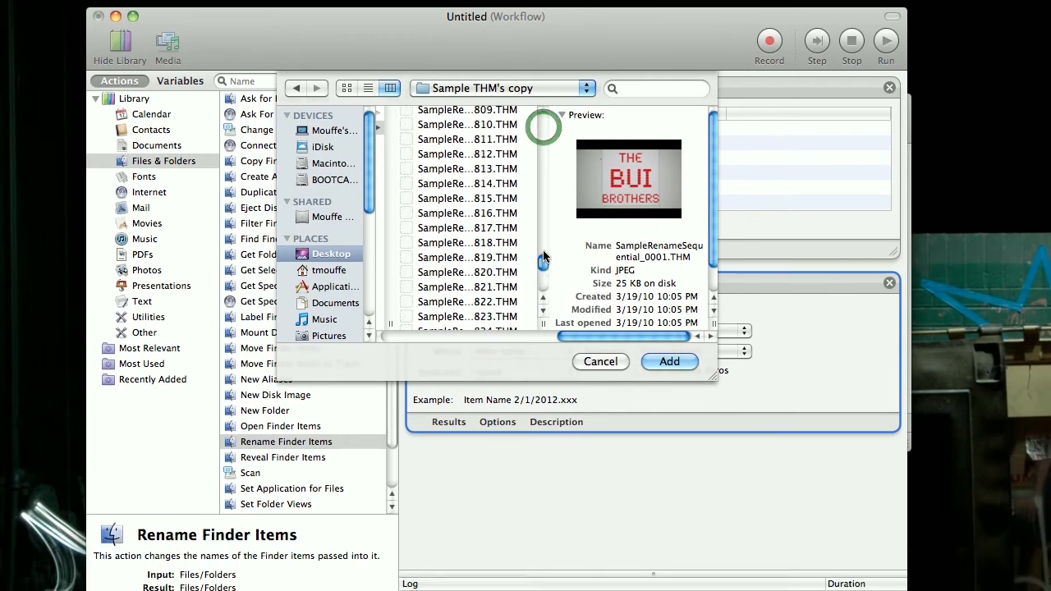
mouse_move(544, 257)
left_mouse_down()
mouse_move(538, 291)
mouse_move(535, 255)
left_mouse_up()
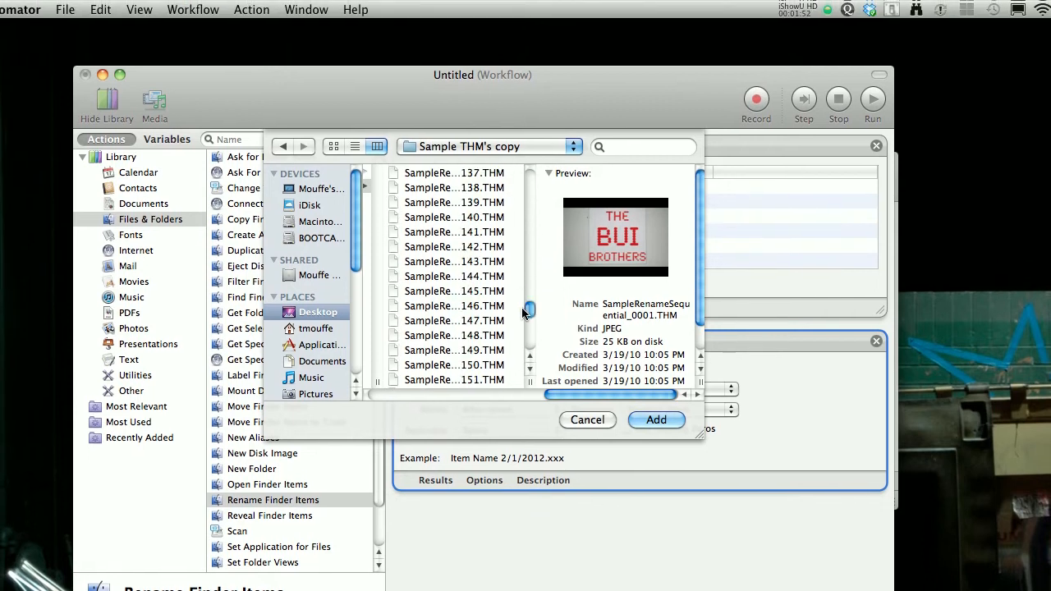
left_click_drag(522, 310, 530, 289)
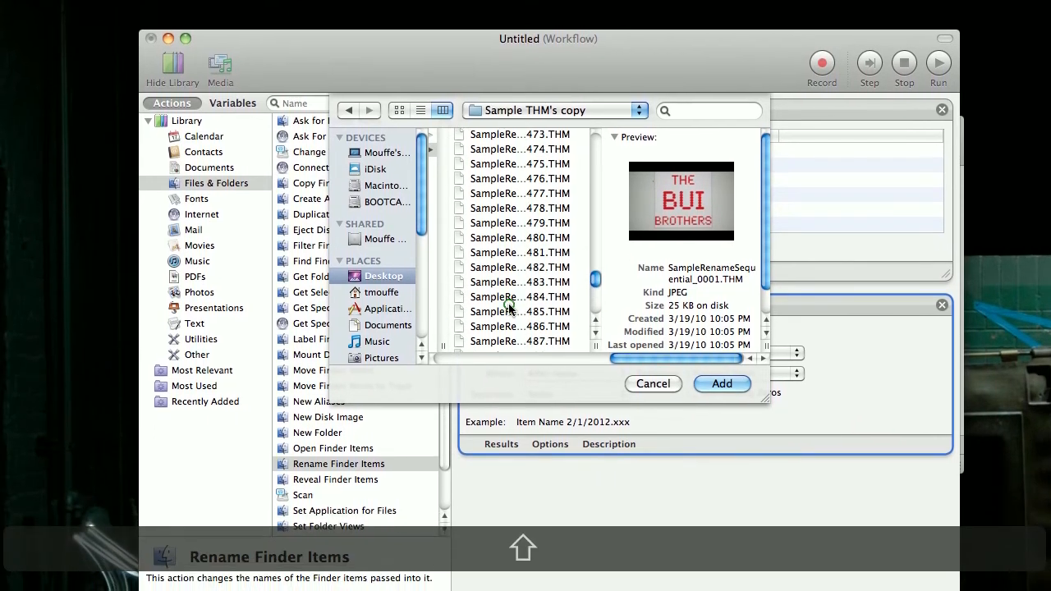
left_click(509, 307, "shift")
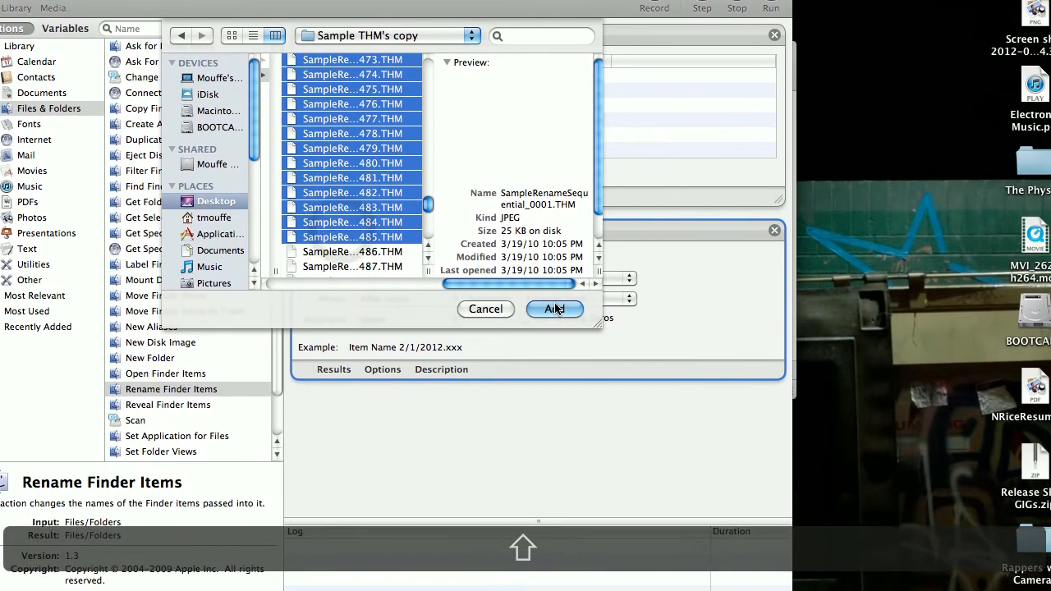
left_click(722, 383)
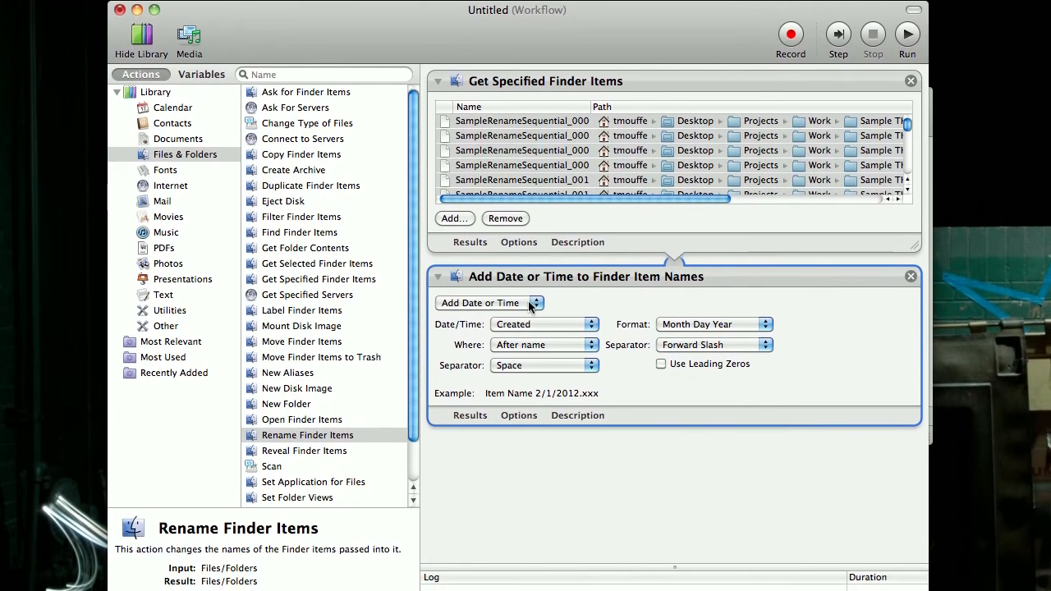
- Set the rename action to Make Sequential with the new name Hill1 and the number separated by an underscore
left_click(530, 305)
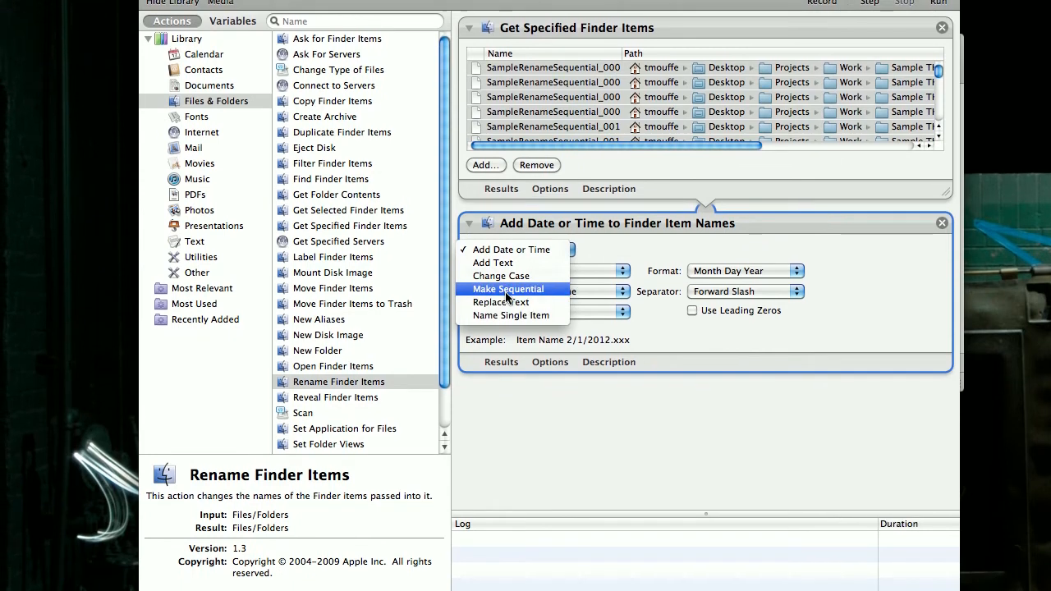
left_click(502, 290)
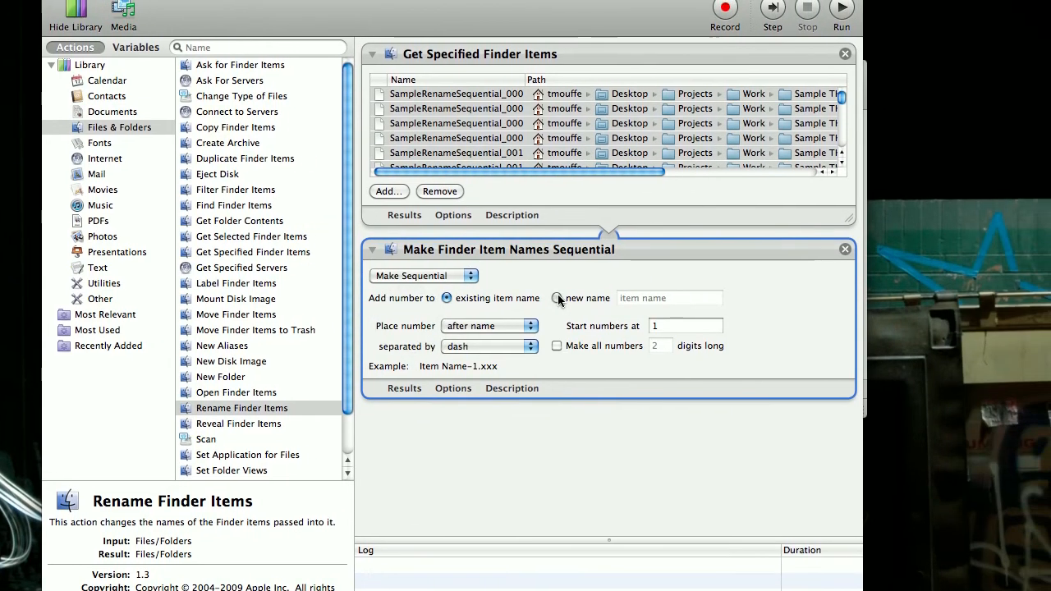
left_click(654, 274)
left_click(623, 298)
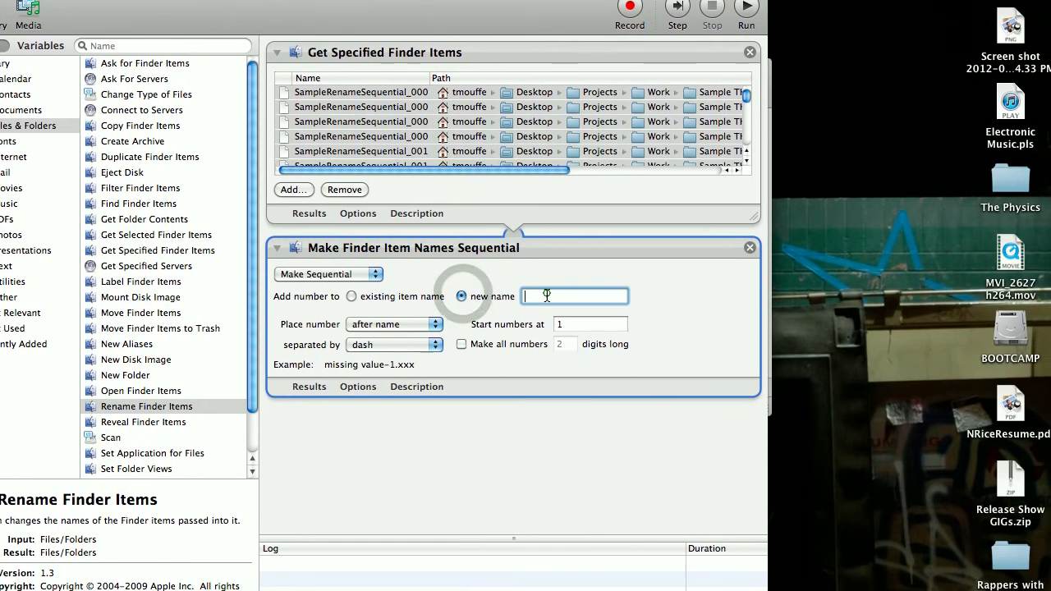
type("S")
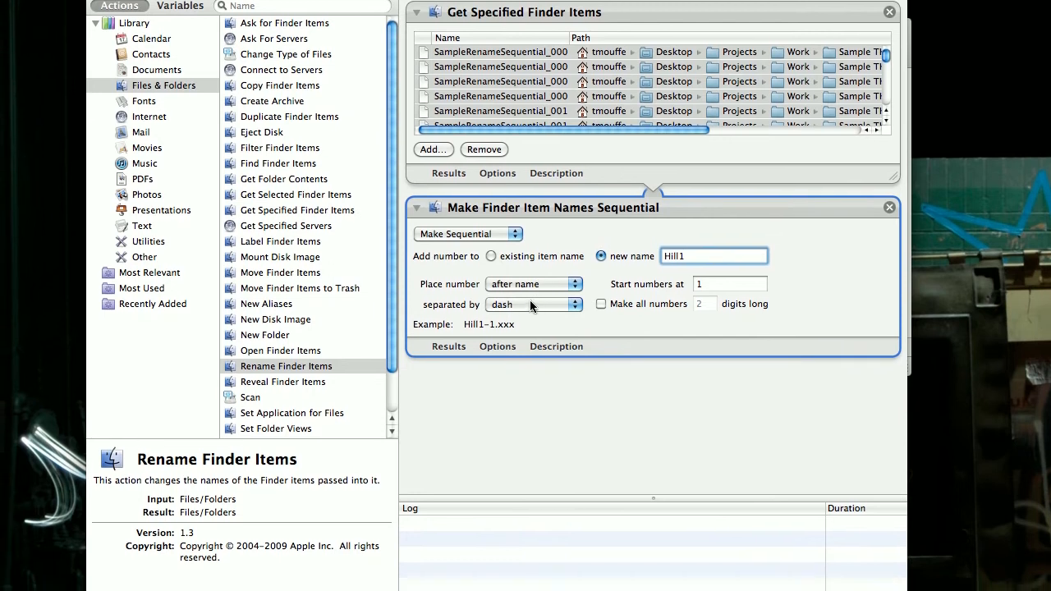
left_click(534, 315)
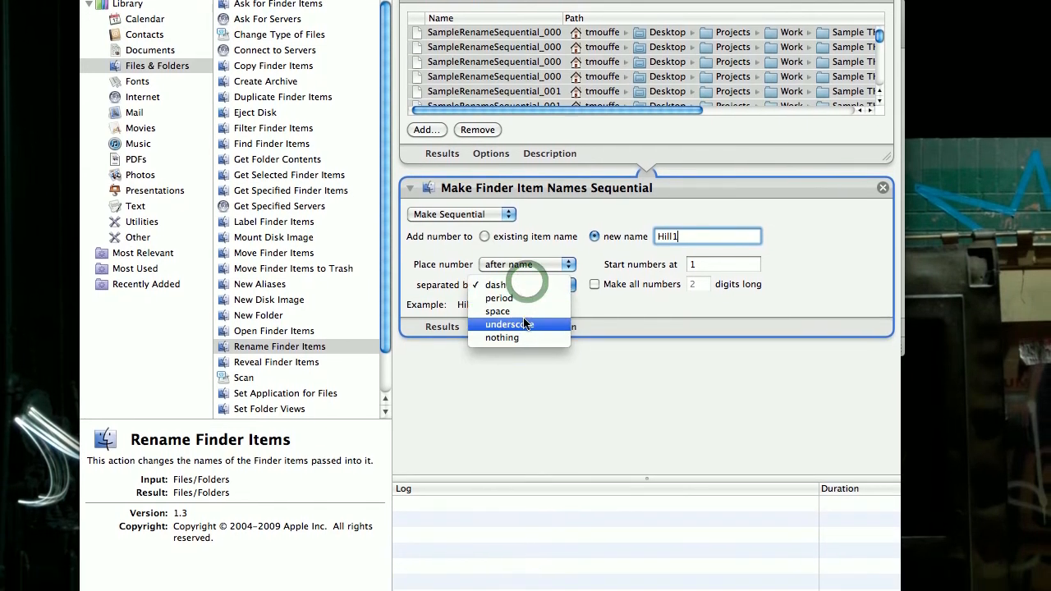
left_click(525, 338)
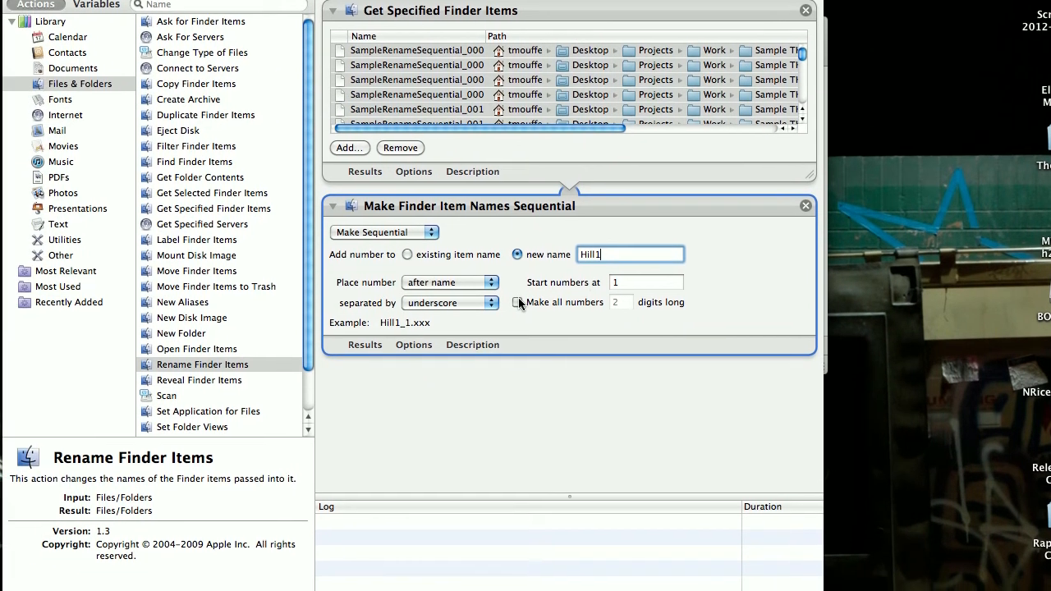
- Make all sequential numbers in the rename action 4 digits long
left_click(457, 316)
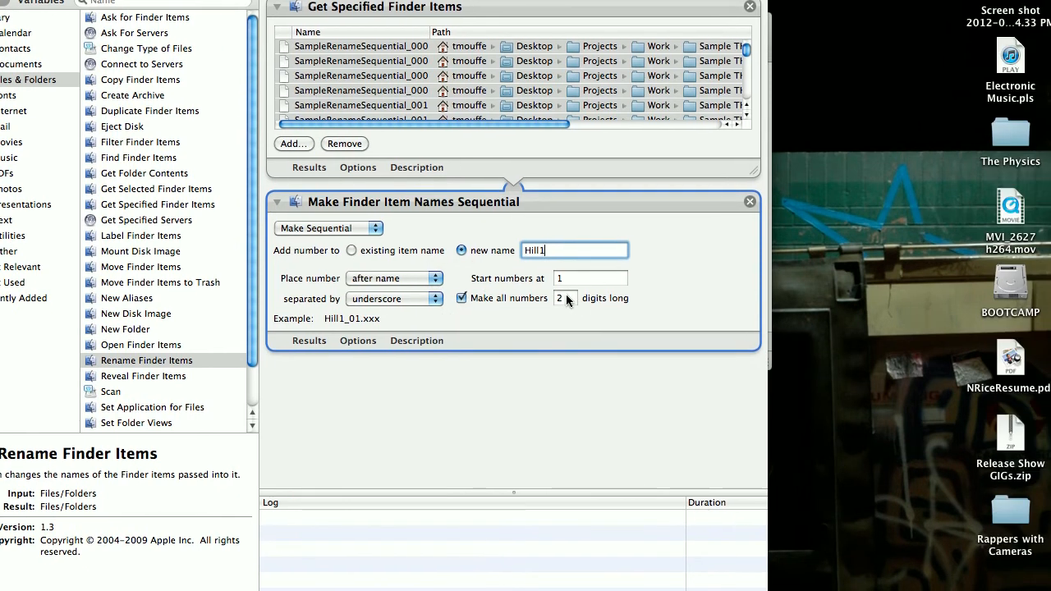
left_click(622, 299)
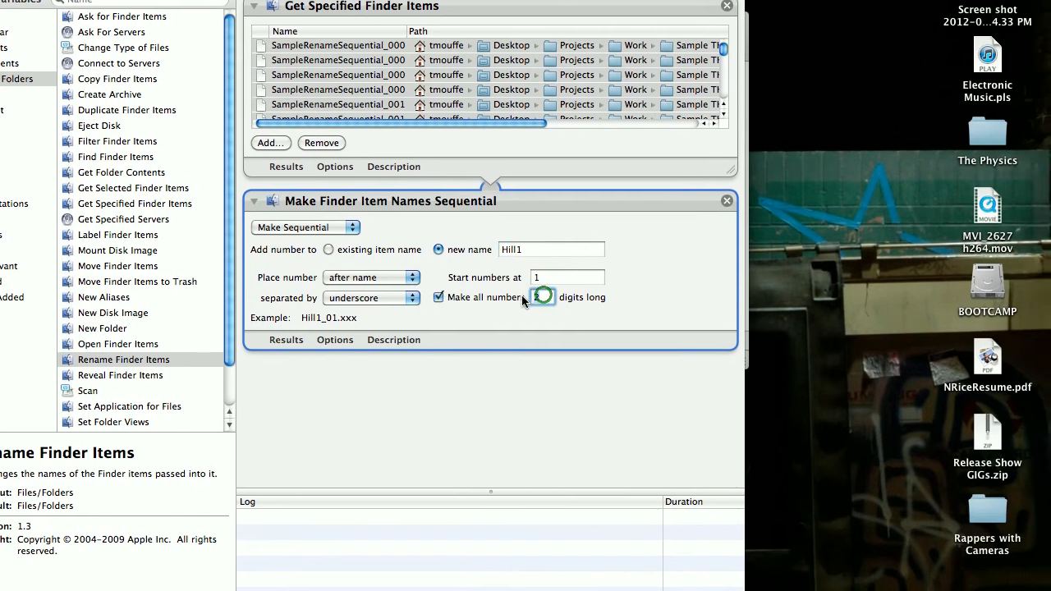
type("4")
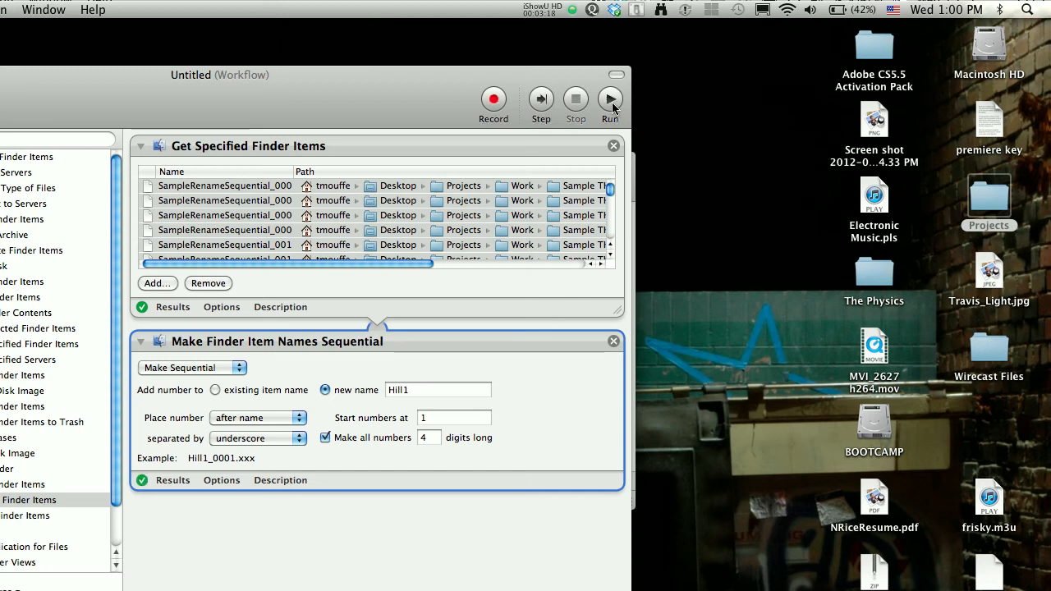
- Check the numbering of the renamed files in Projects/Work/Sample THM's copy, including a preview of Hill1_0001.THM, and close the open Finder windows
double_click(988, 199)
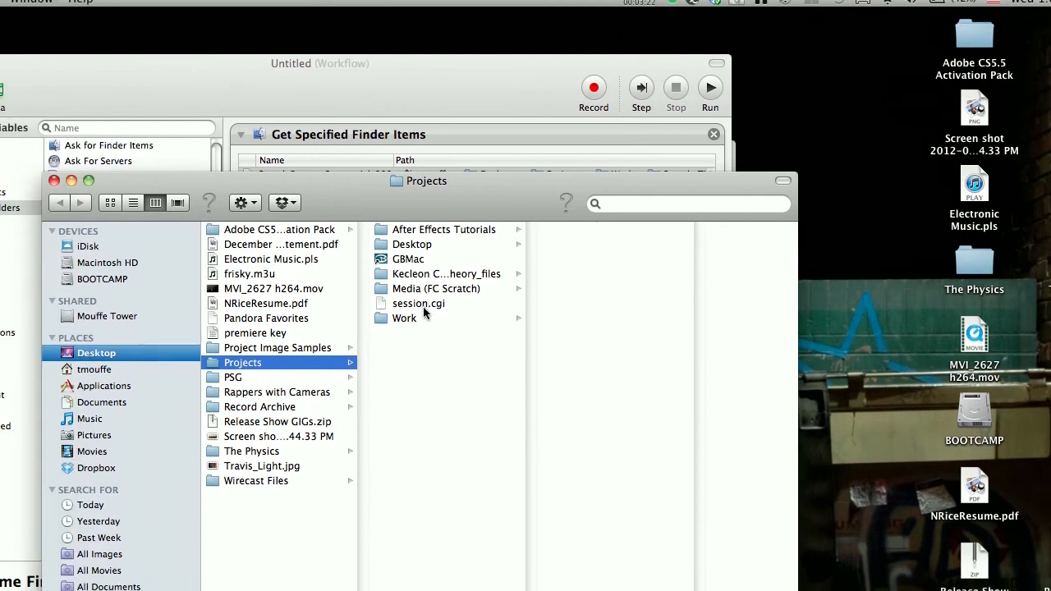
left_click(422, 315)
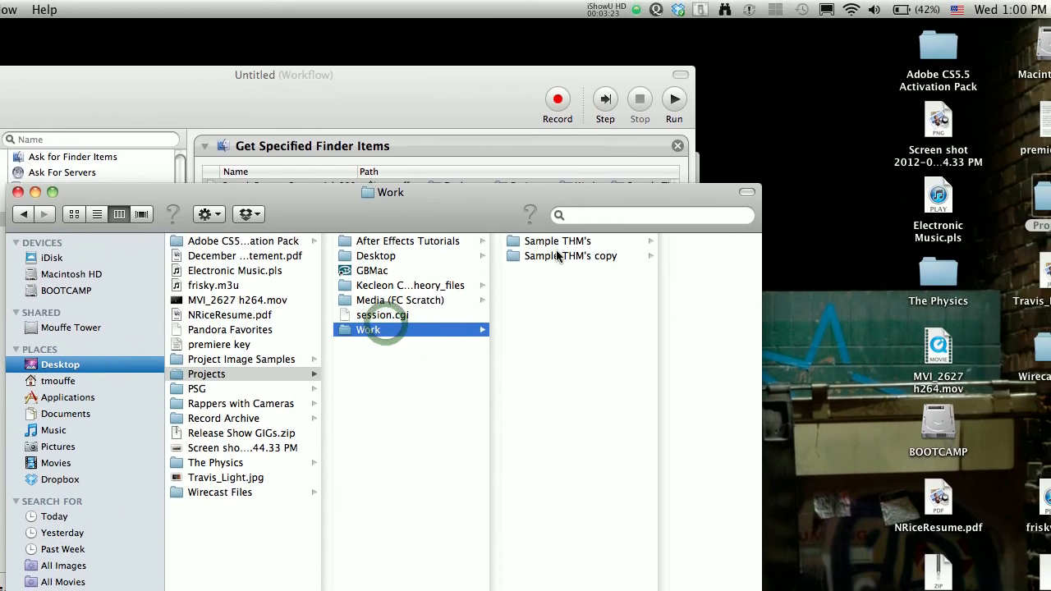
left_click(593, 239)
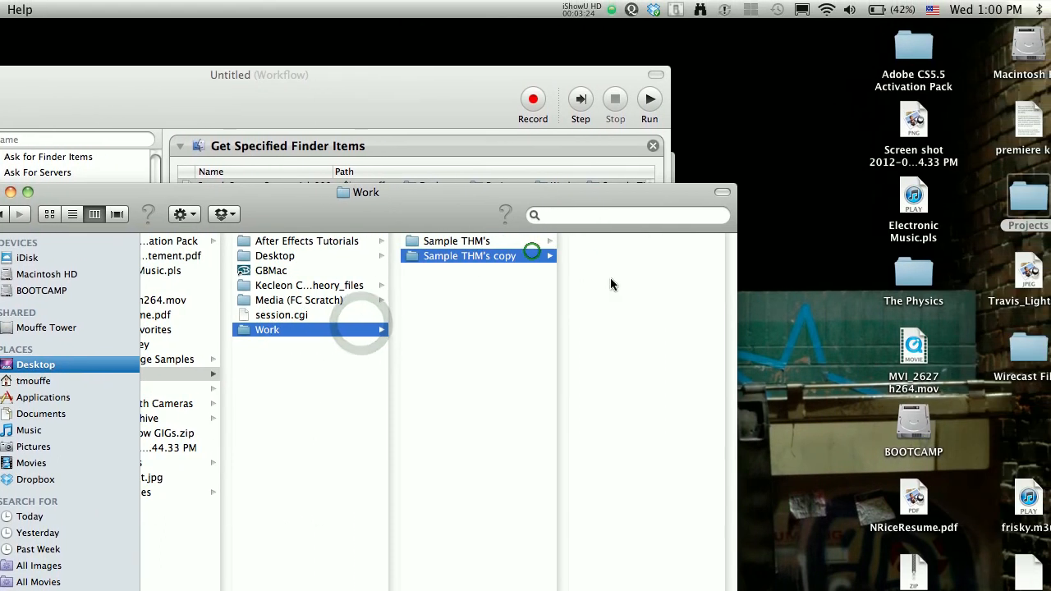
scroll(593, 302, "down", 5)
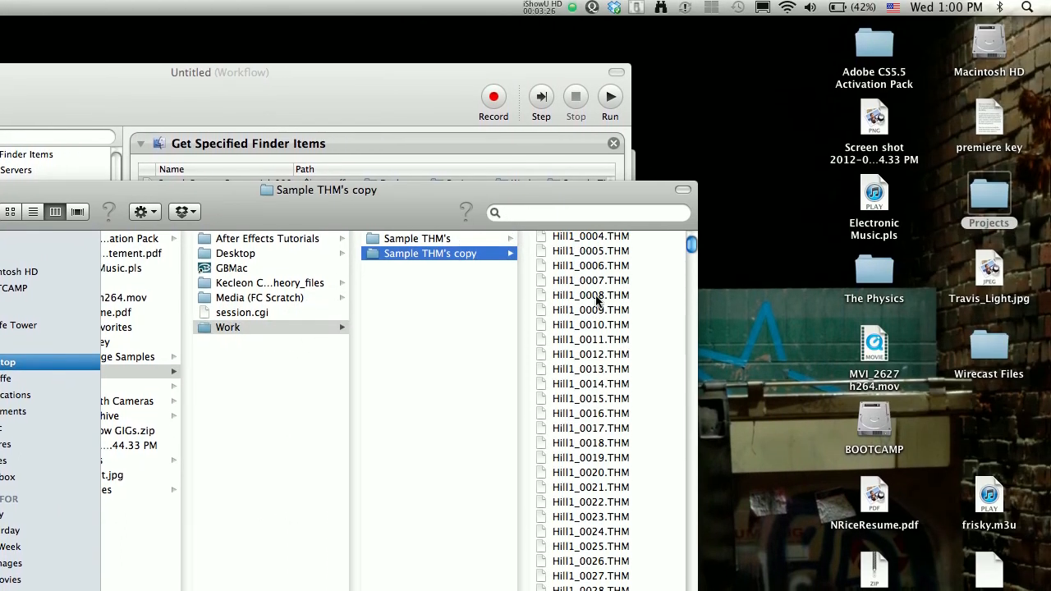
scroll(597, 300, "down", 3)
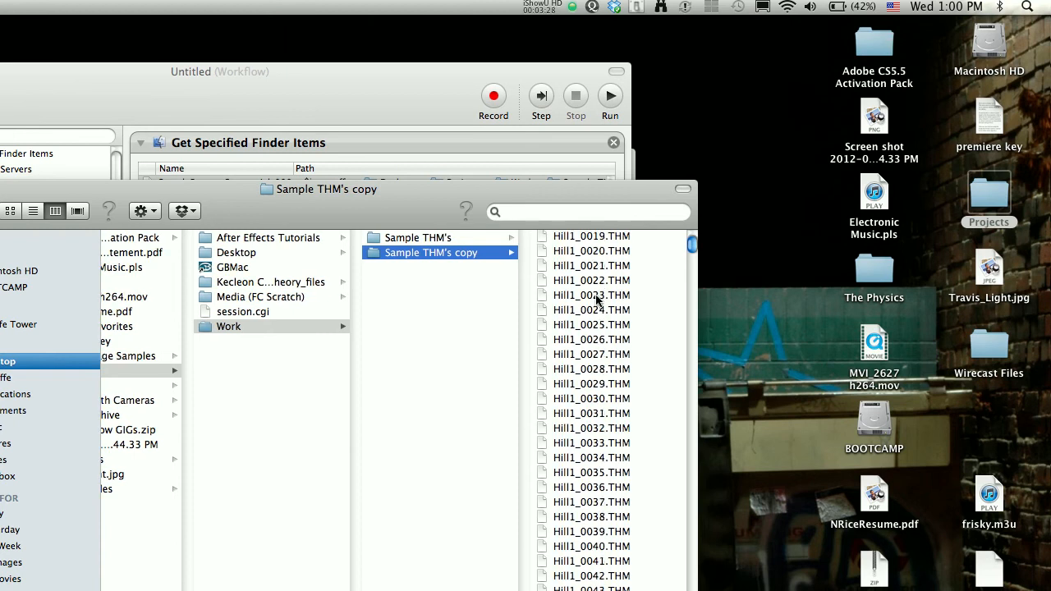
scroll(597, 300, "up", 6)
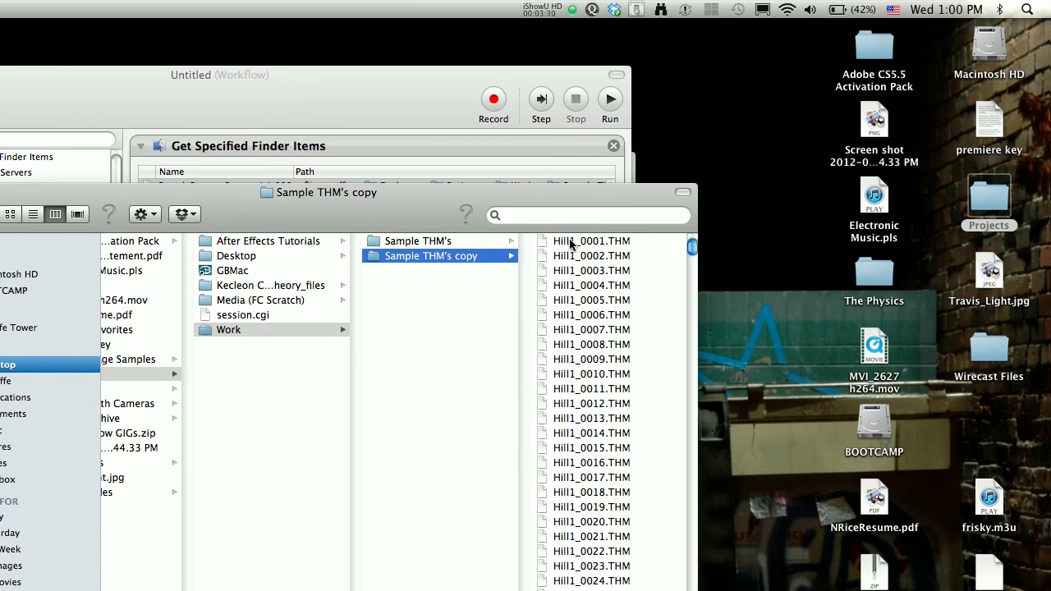
left_click(570, 242)
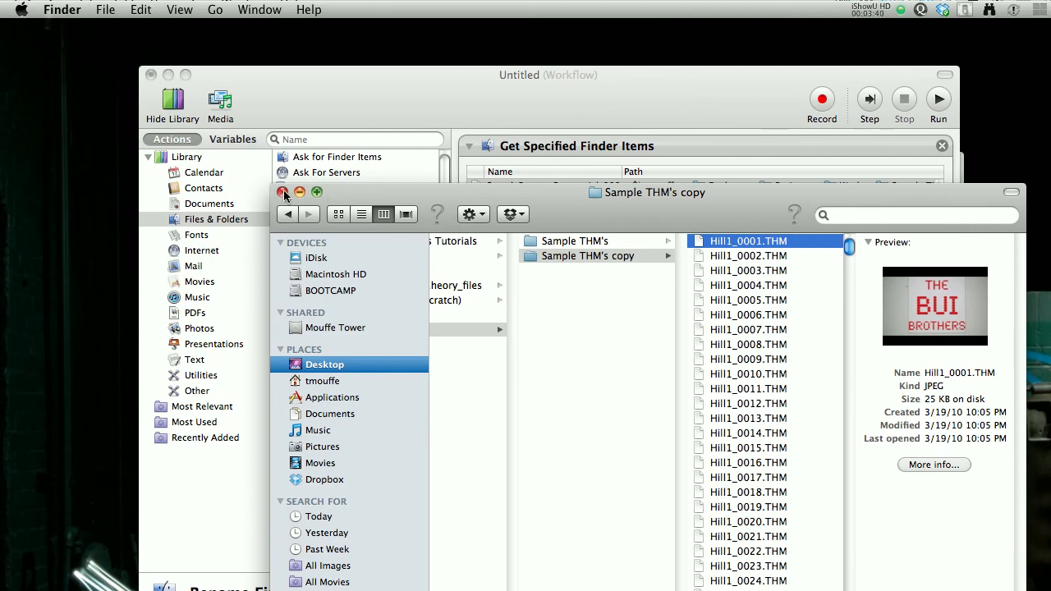
left_click(283, 192)
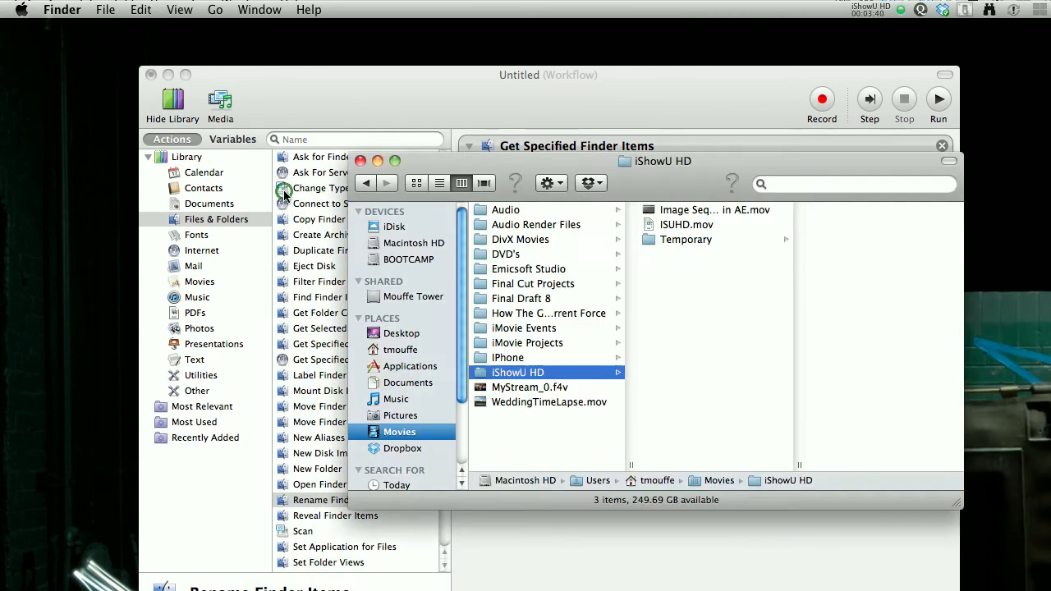
left_click(360, 161)
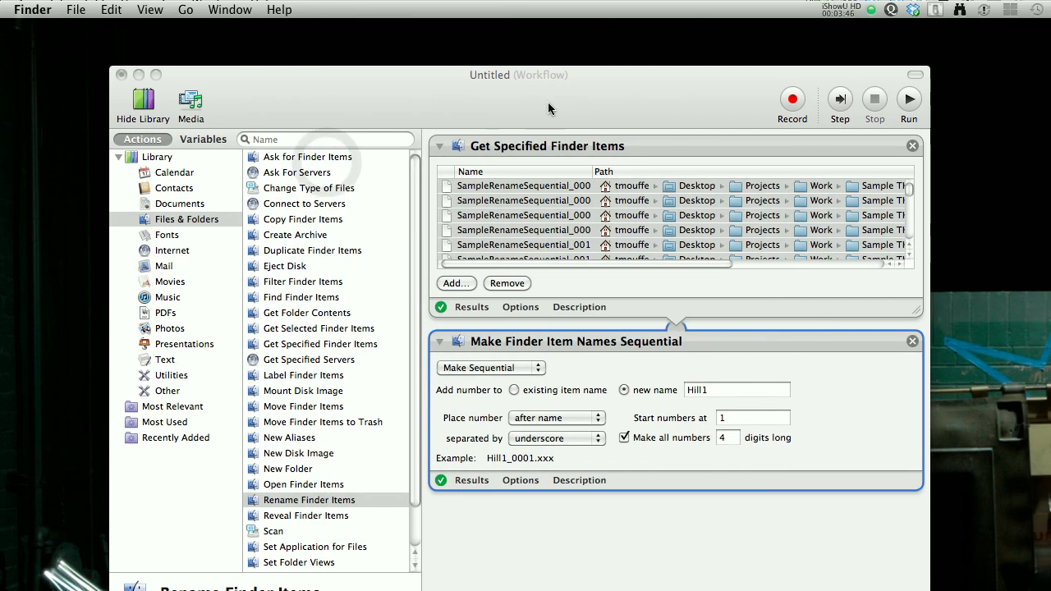